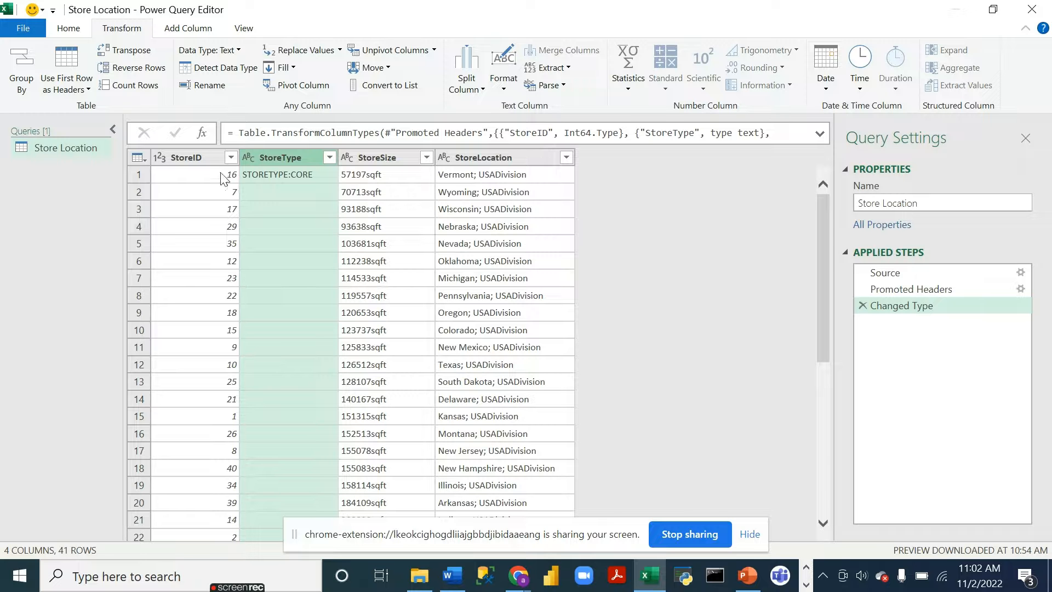
Step: Apply the StoreType filter with all values kept, and replace the column's blank cells with null
left_click(330, 157)
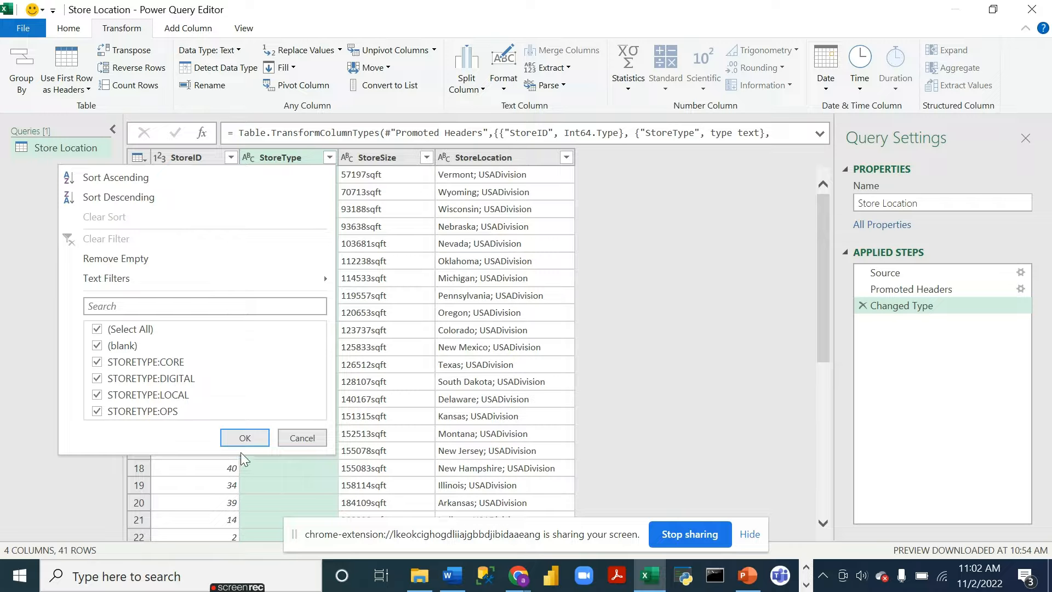
left_click(244, 438)
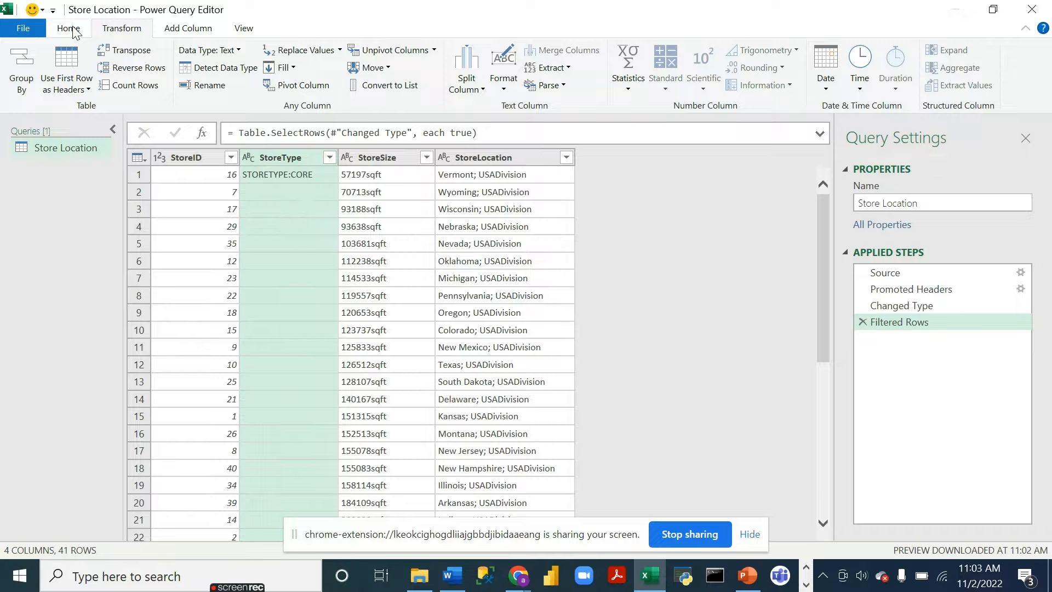
left_click(293, 72)
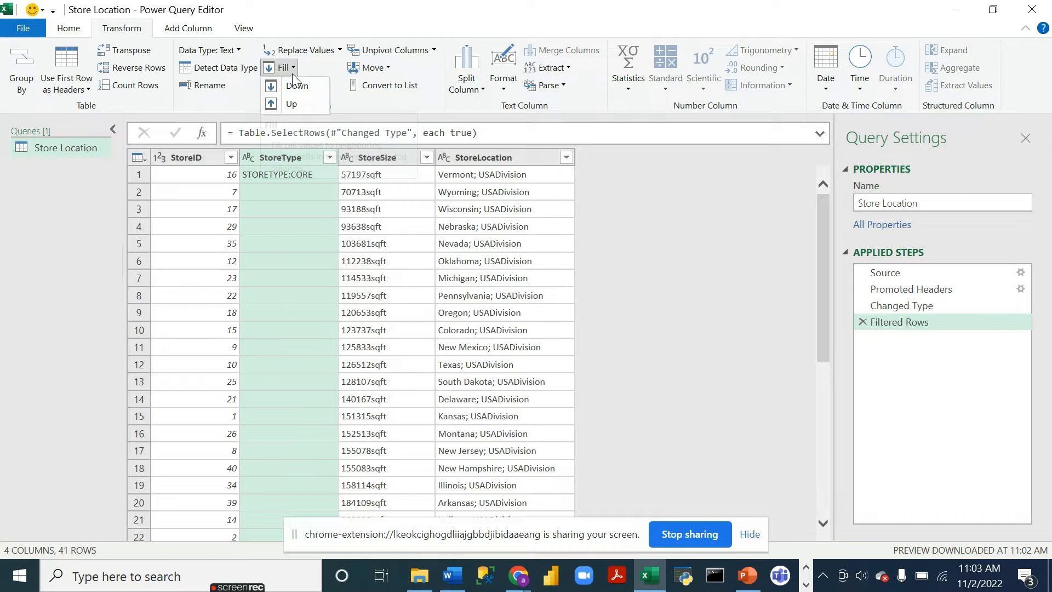
left_click(365, 106)
left_click(340, 50)
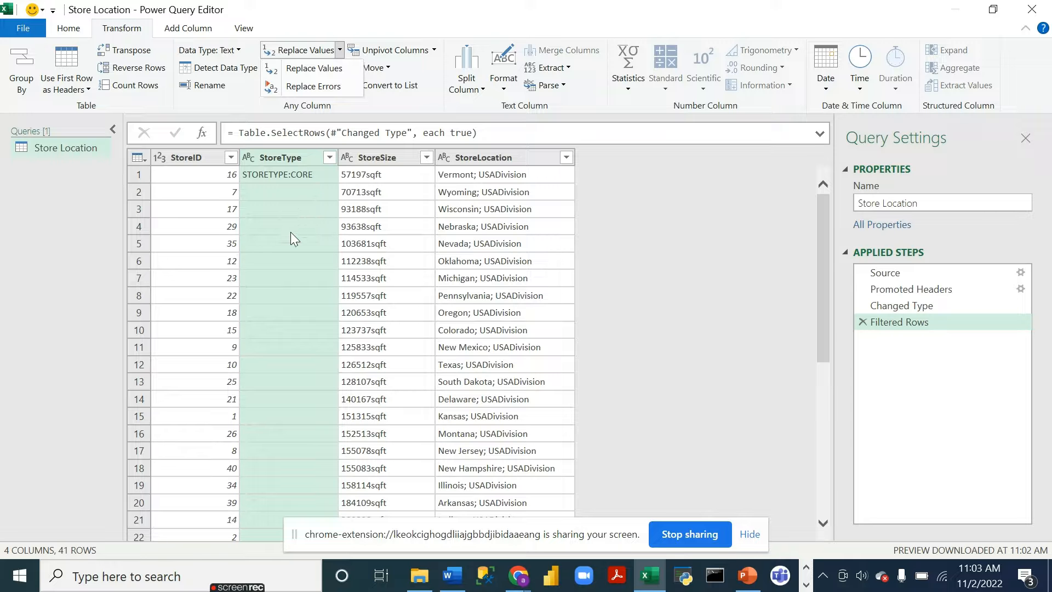
left_click(324, 70)
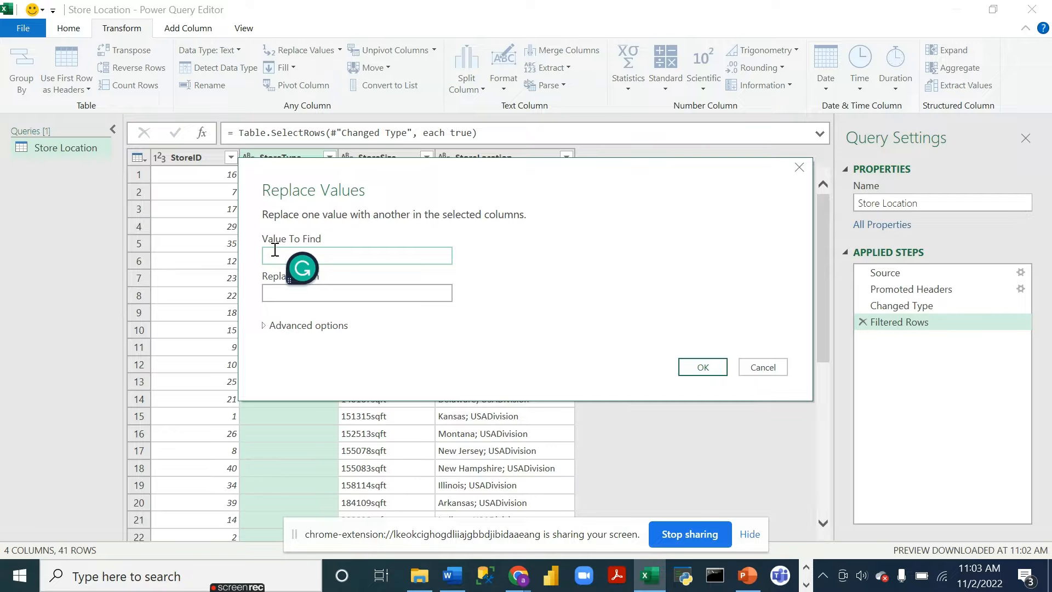
left_click(278, 296)
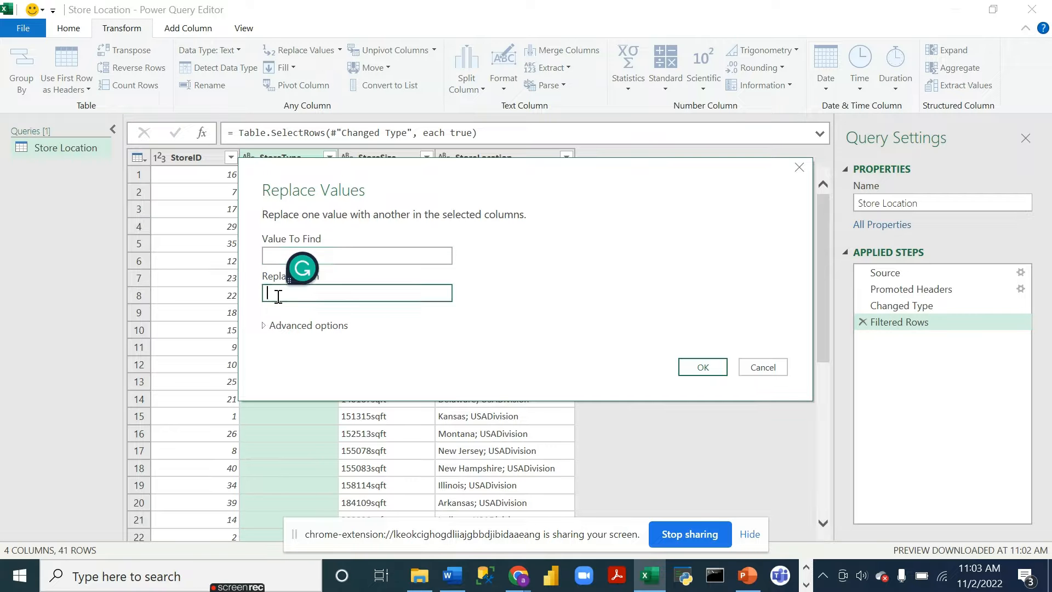
type("null")
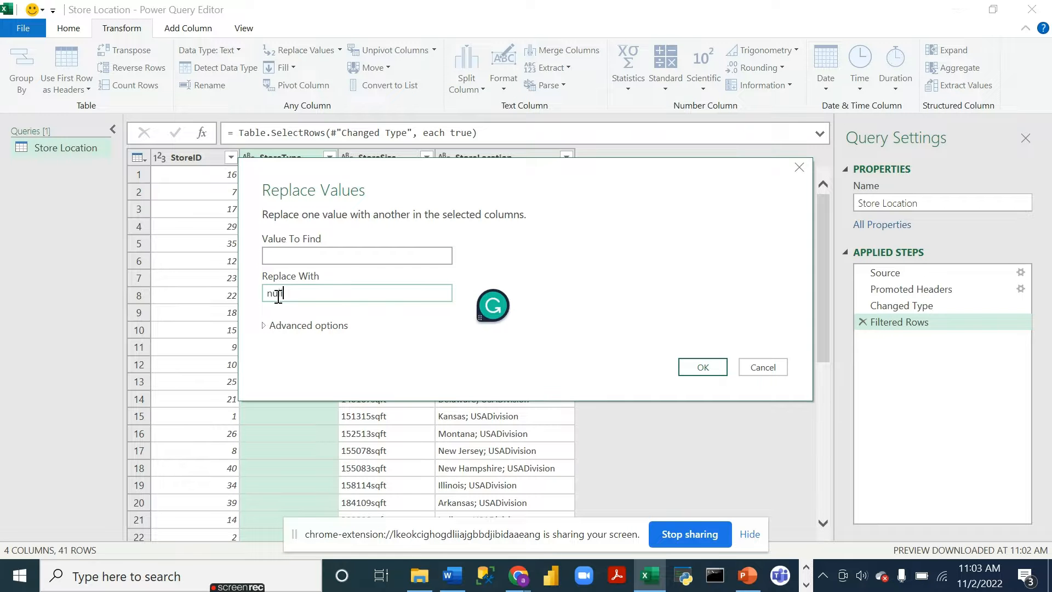
left_click(703, 368)
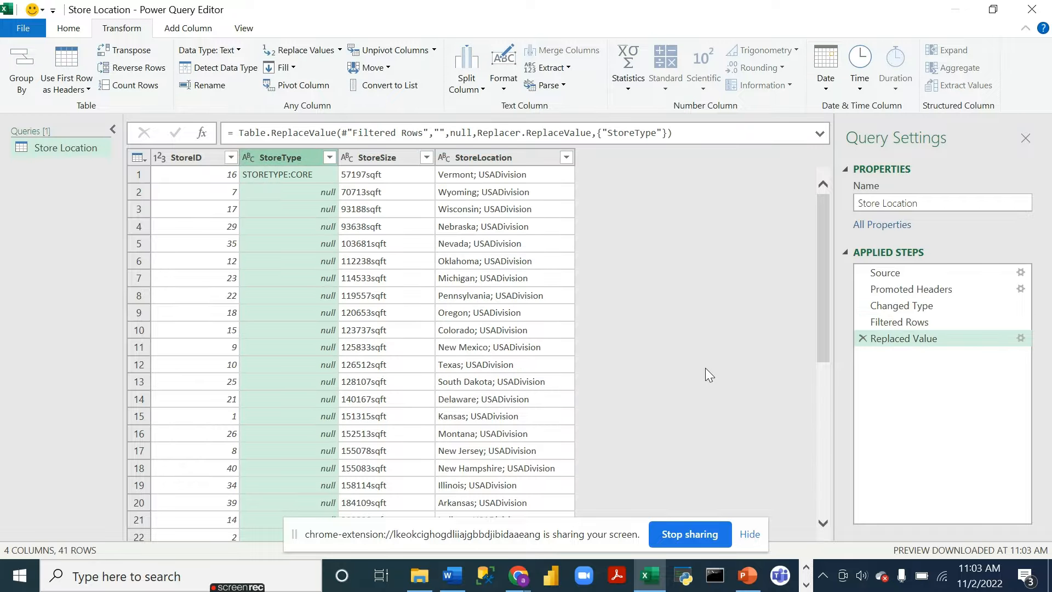
Step: Fill the StoreType column down so the null cells take the store type above them, and check all rows
left_click_drag(825, 268, 804, 244)
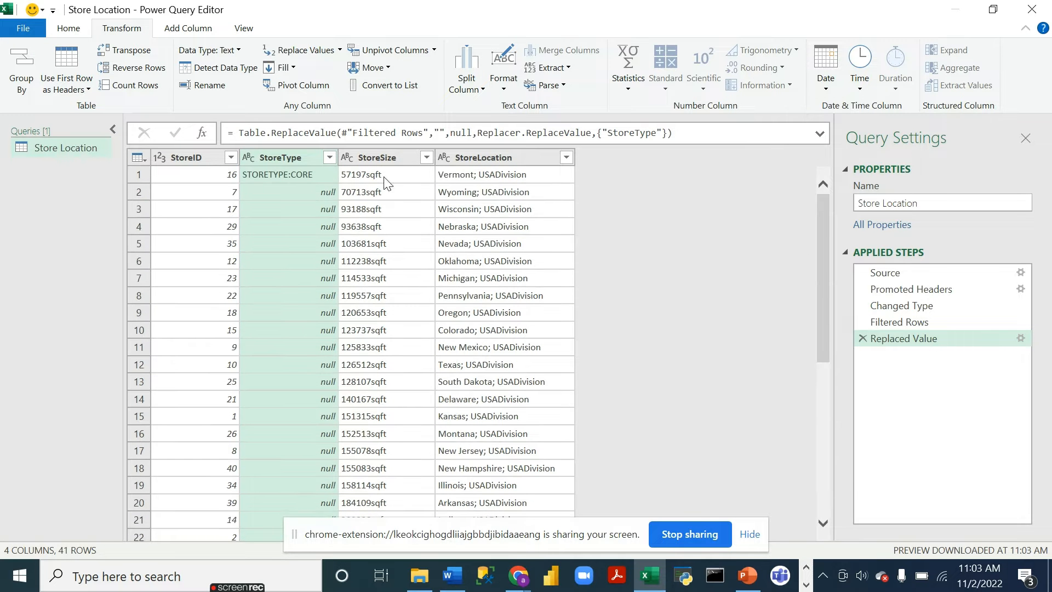
left_click(293, 67)
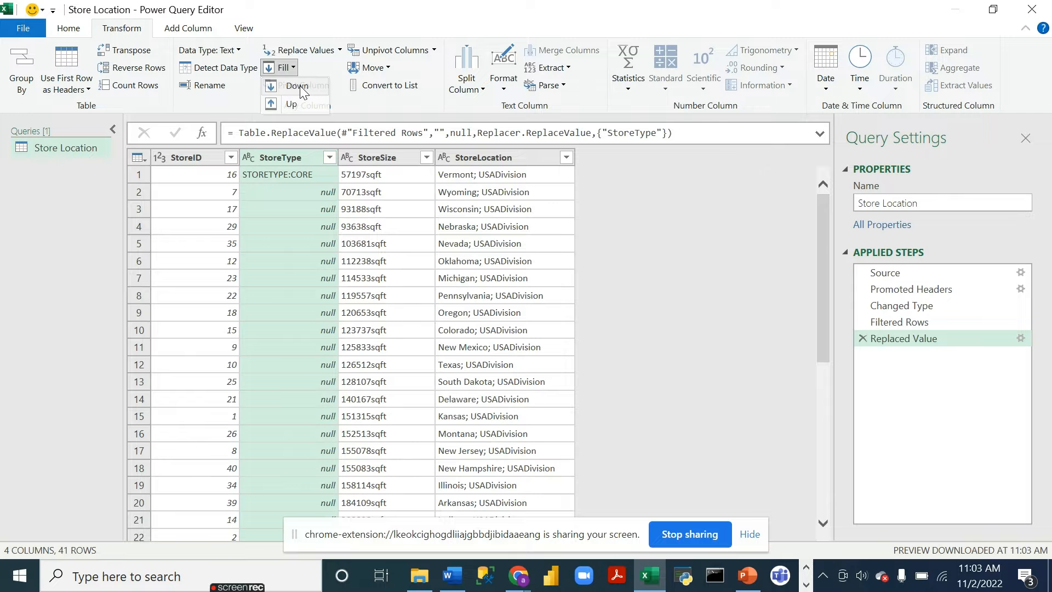
left_click(296, 83)
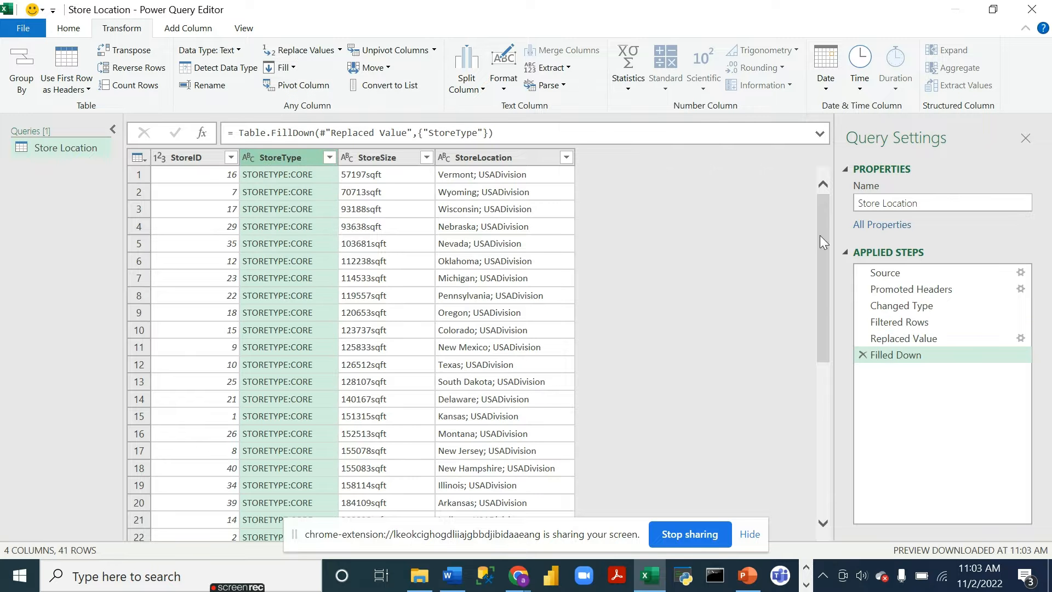
left_click_drag(827, 242, 830, 416)
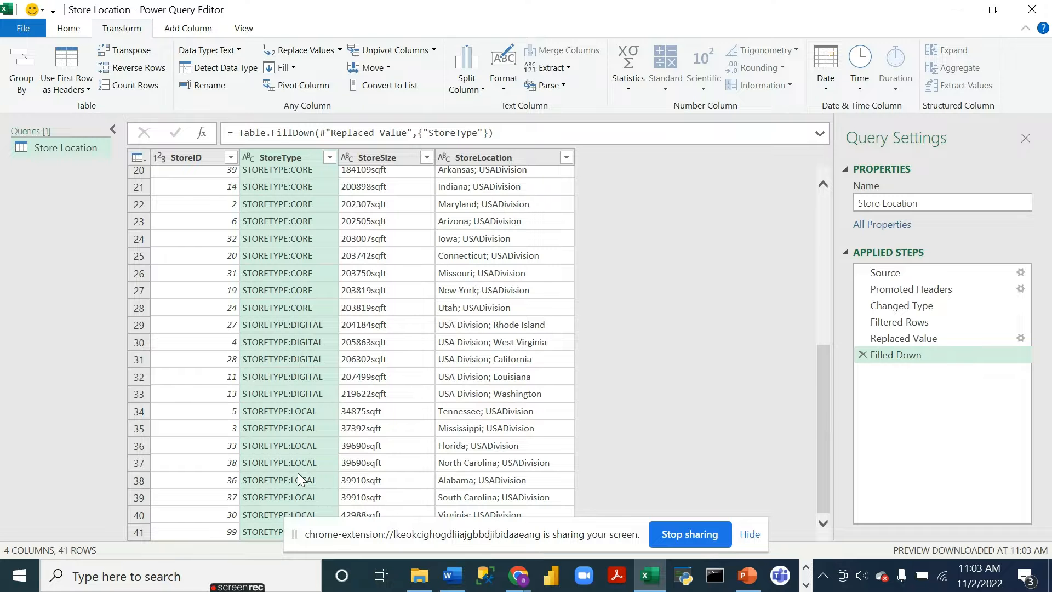
left_click_drag(827, 411, 663, 278)
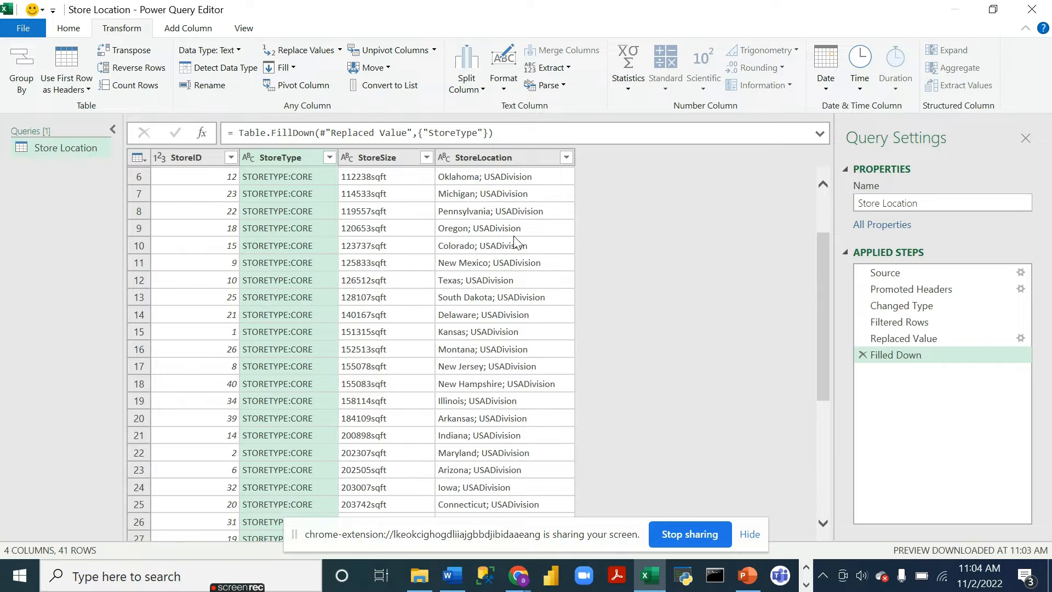
left_click_drag(827, 257, 817, 209)
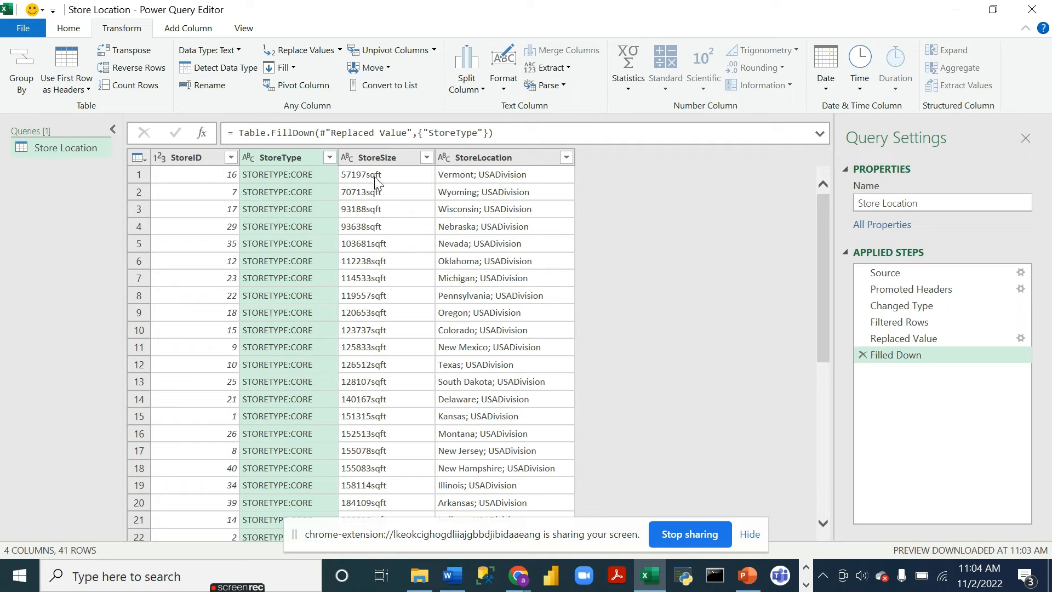
Step: Try to split the StoreSize column by number of characters, using 6 characters, once as far left as possible
left_click(387, 164)
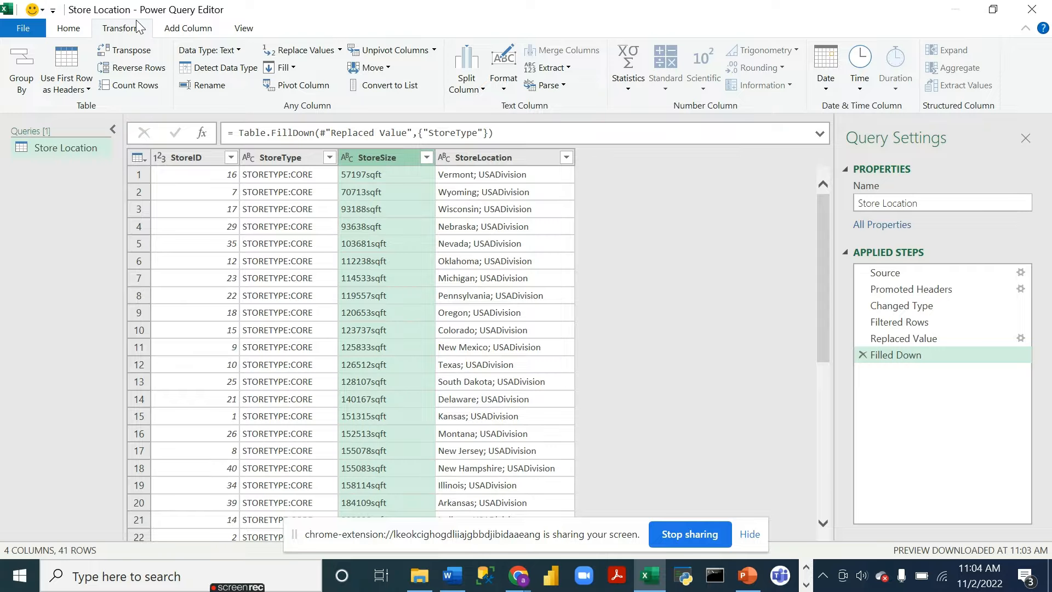
left_click(483, 90)
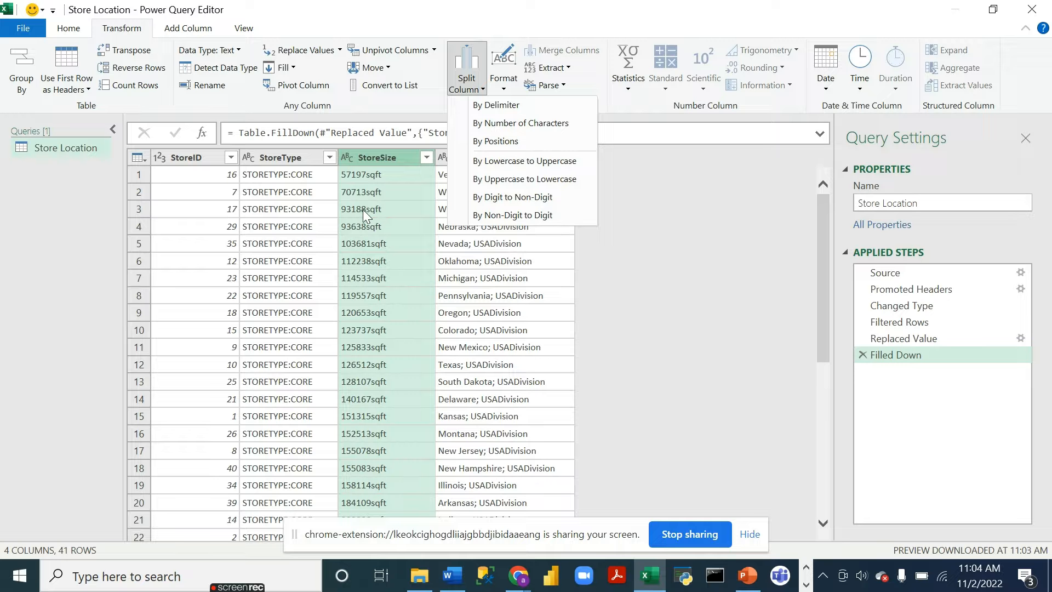
left_click(533, 124)
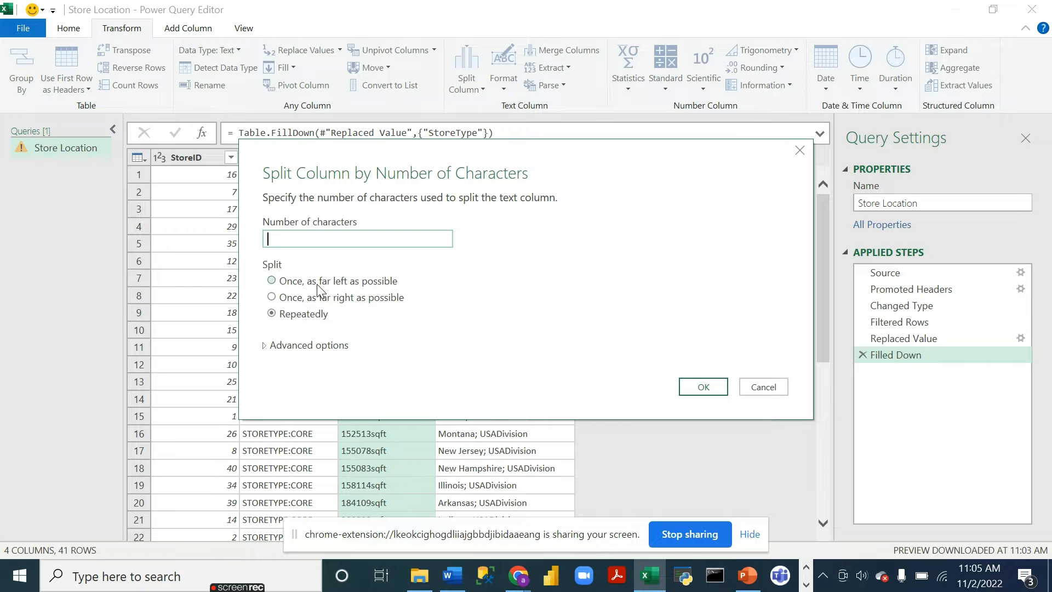
type("6")
left_click(272, 281)
left_click(707, 389)
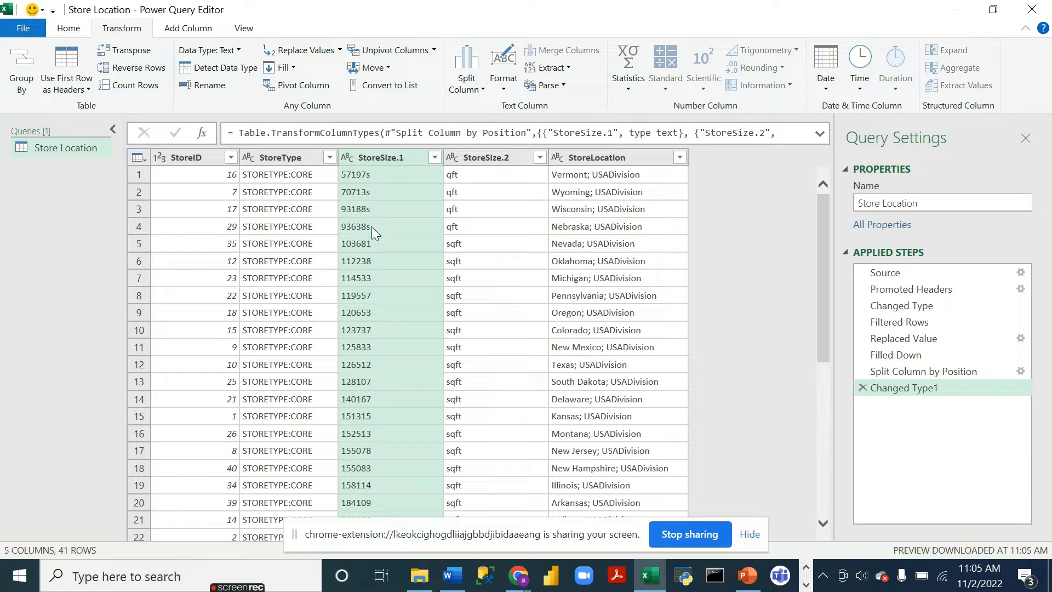
Step: Check the split store sizes in the lower rows, and remove the automatic type change and the position split from the applied steps
left_click_drag(822, 248, 823, 434)
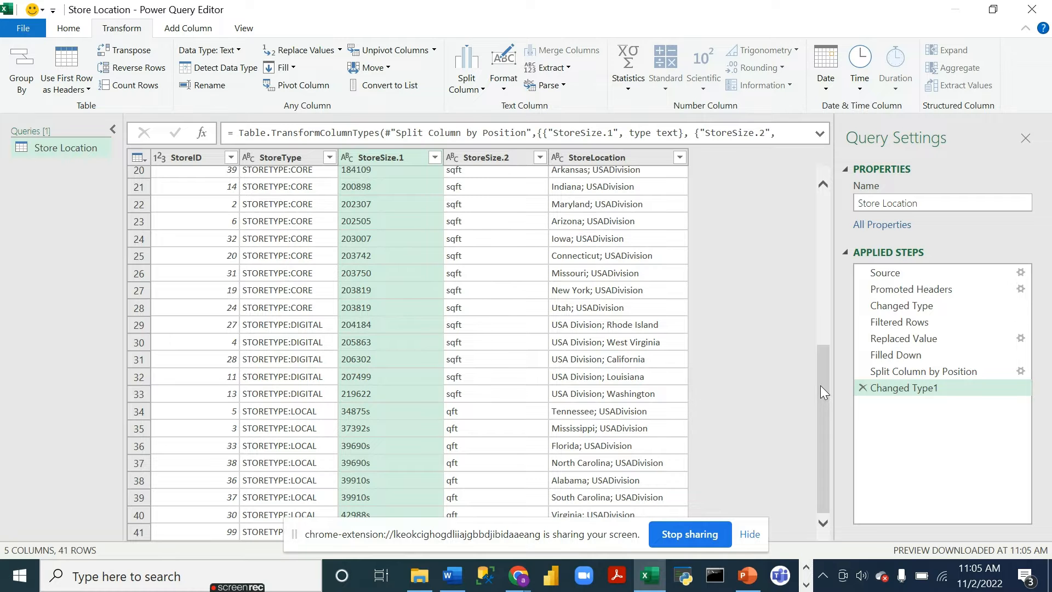
left_click(863, 389)
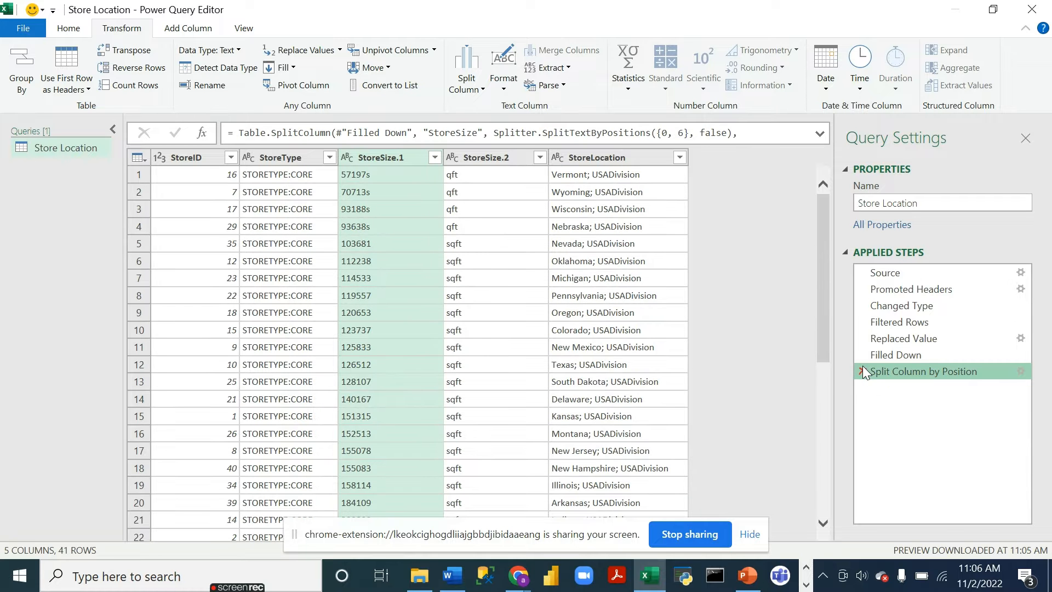
left_click(863, 371)
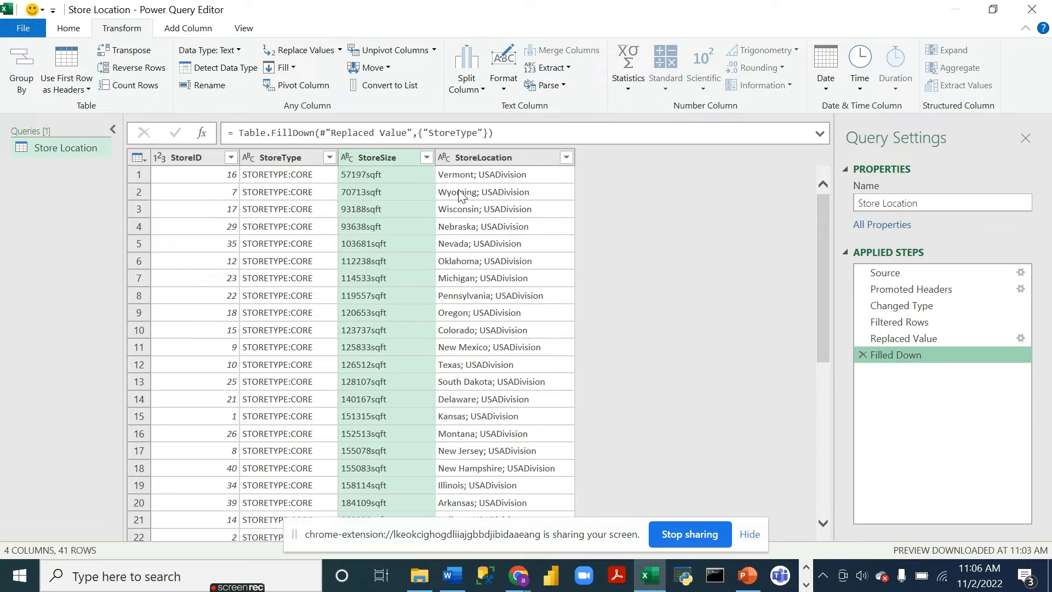
Step: Split the StoreSize column by digit to non-digit, and remove the resulting column that holds only the sqft unit
left_click(477, 89)
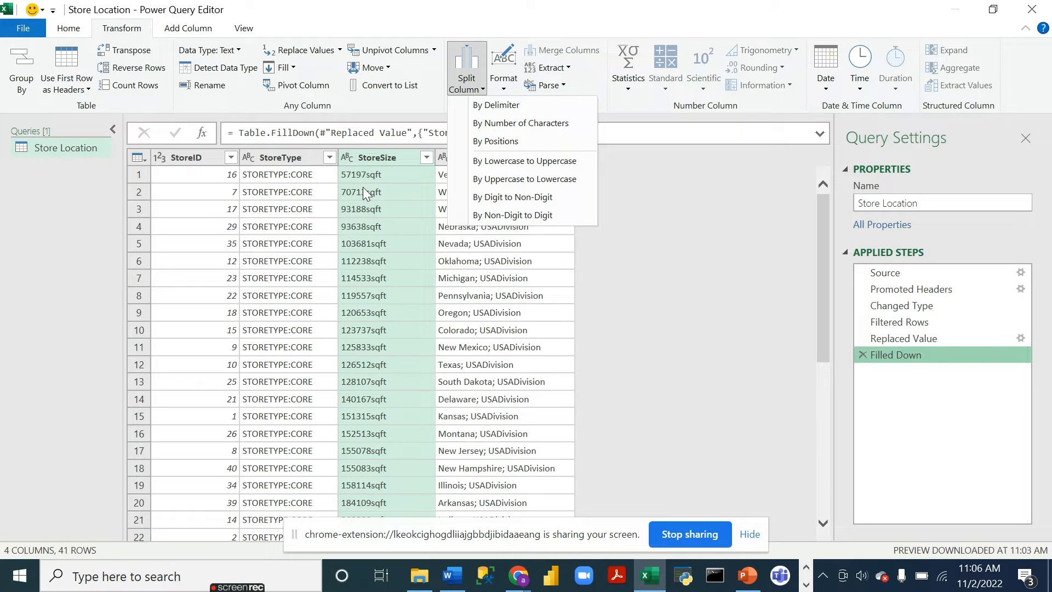
left_click(476, 199)
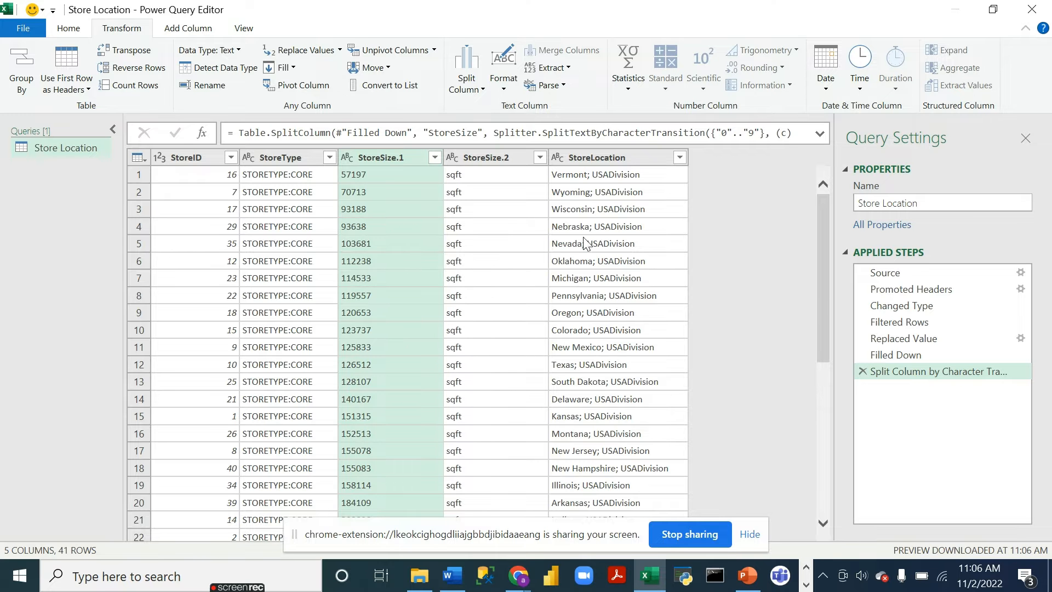
left_click(496, 156)
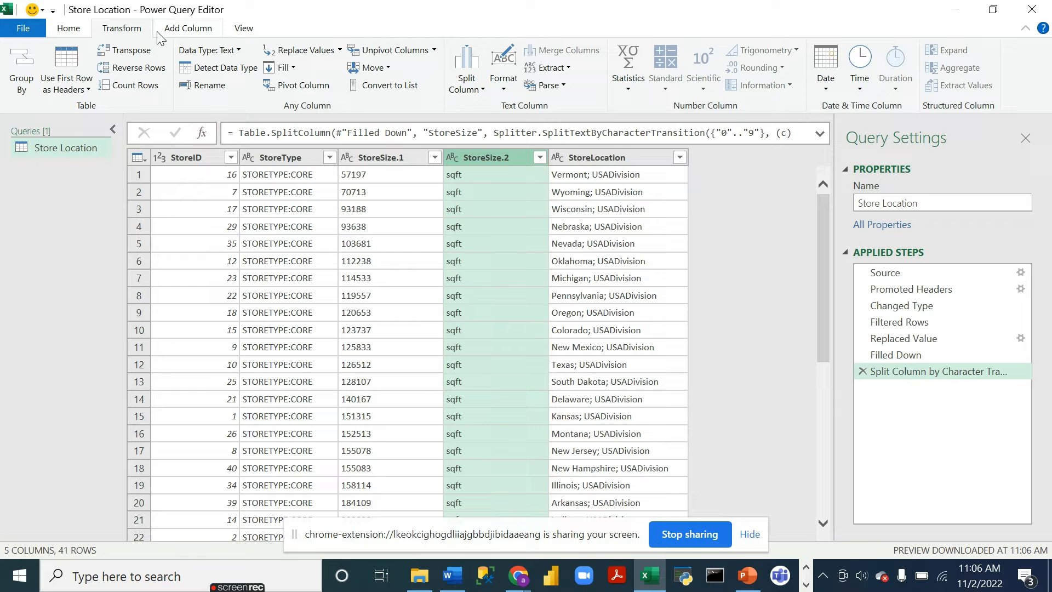
left_click(68, 27)
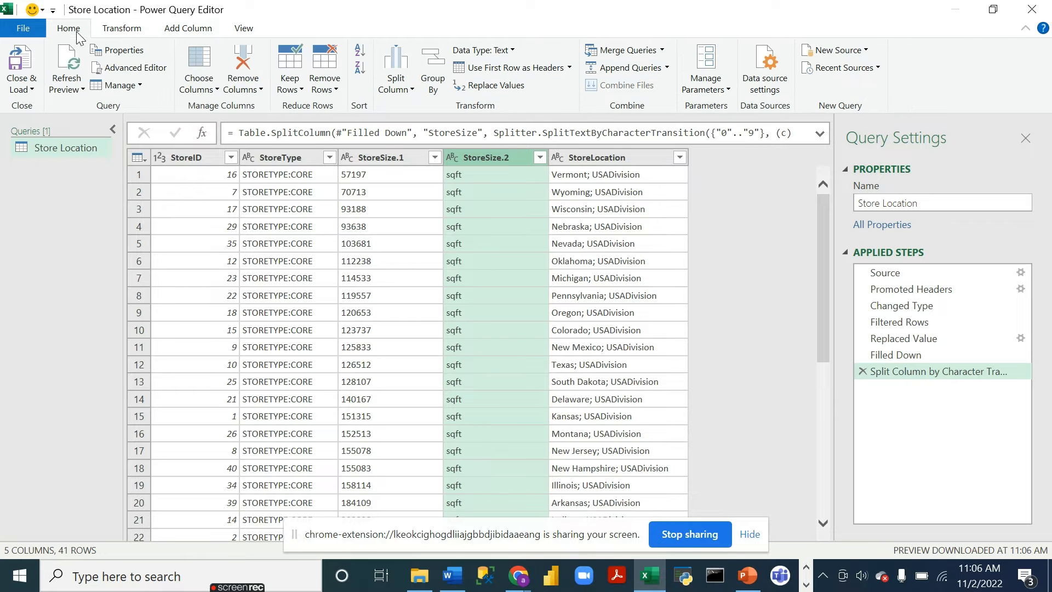
left_click(240, 60)
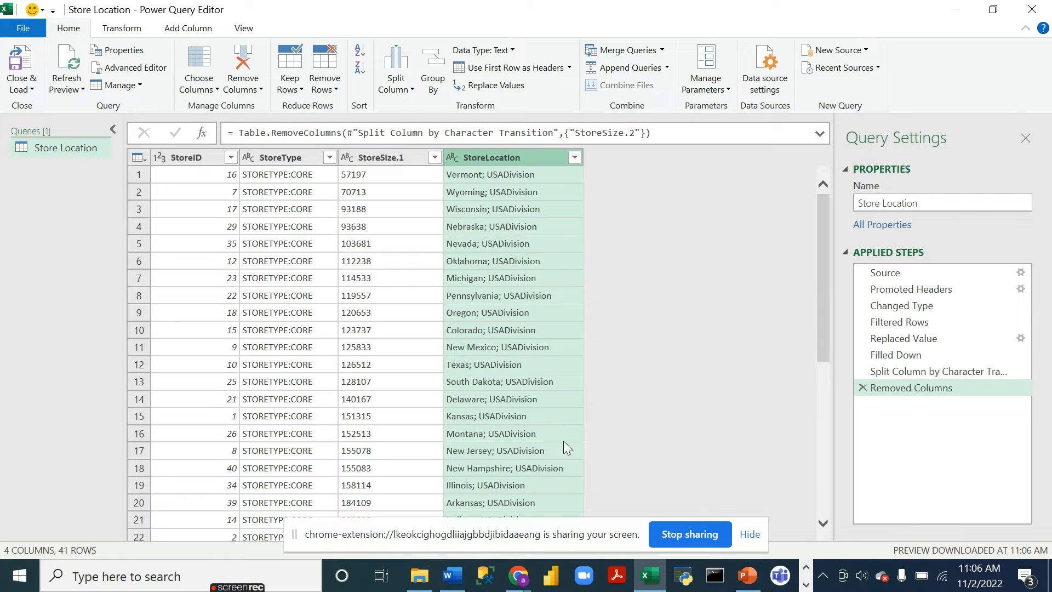
Step: Split the StoreLocation column at each occurrence of the custom delimiter ";", and check the resulting columns down to the last row
left_click_drag(824, 284, 839, 466)
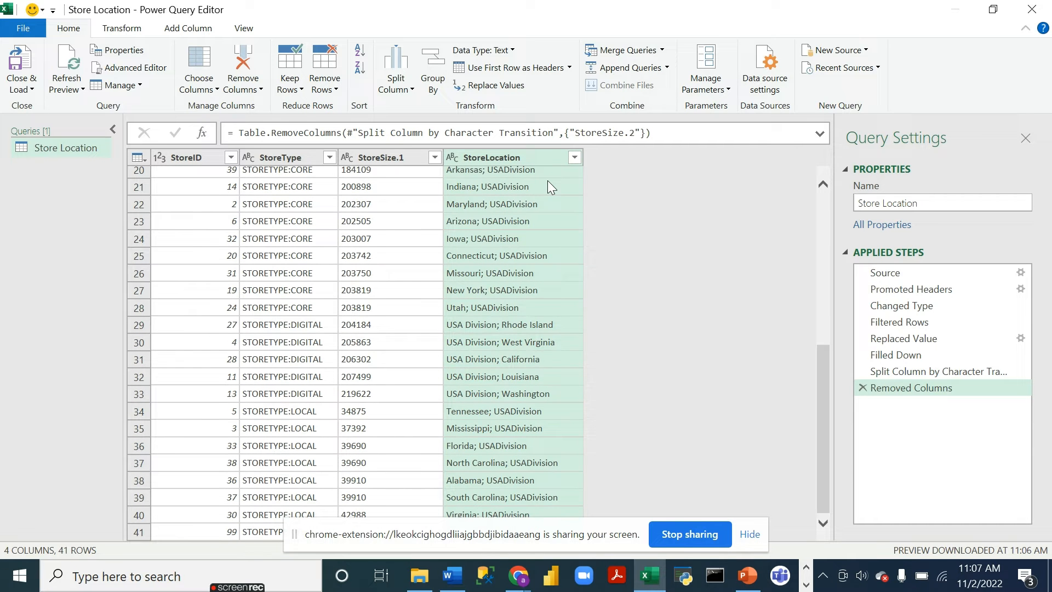
left_click(406, 85)
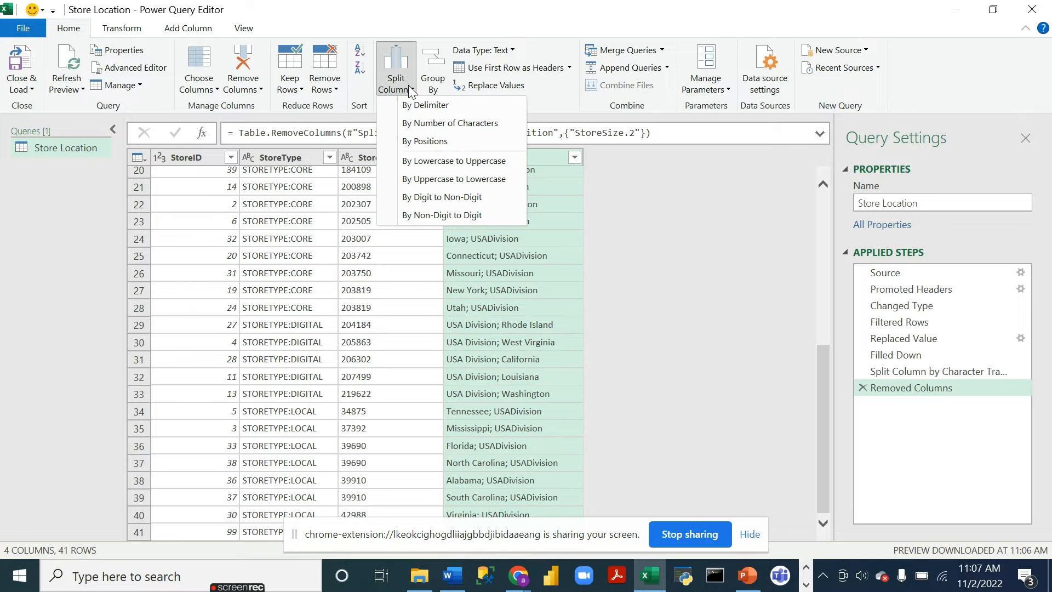
left_click(433, 105)
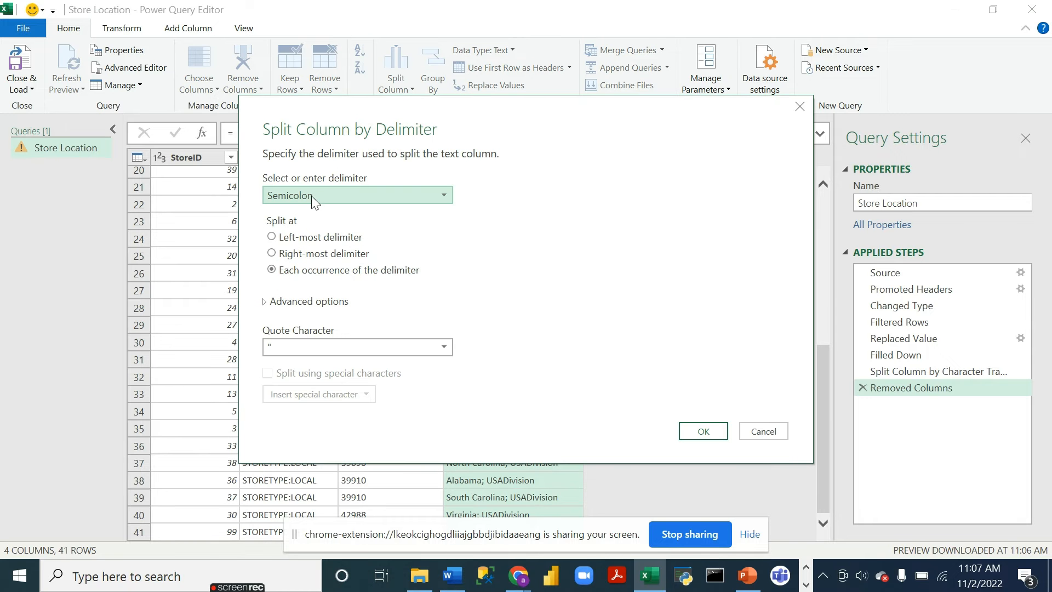
left_click(445, 196)
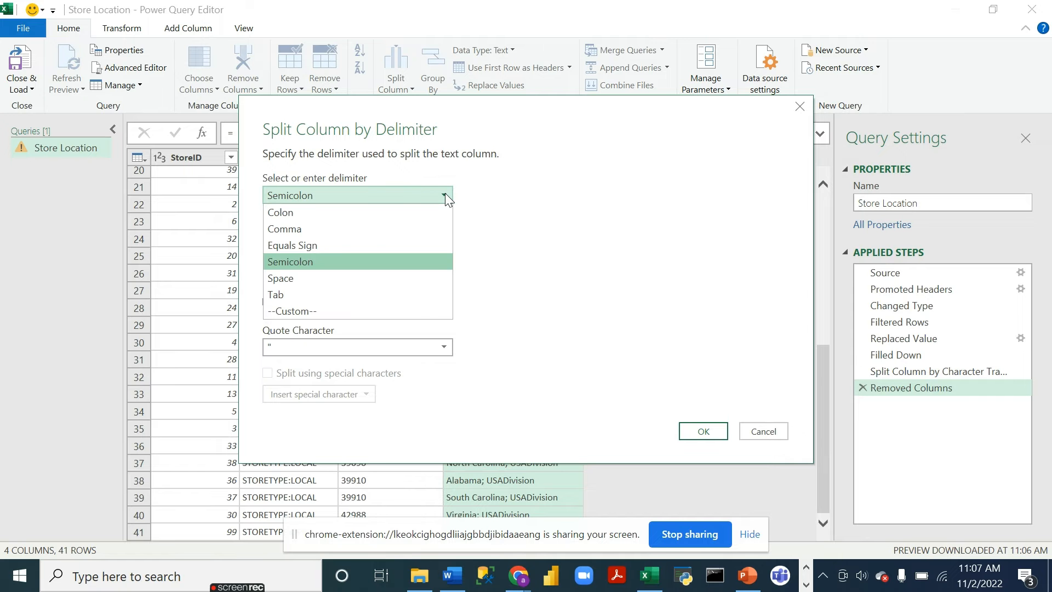
left_click(335, 311)
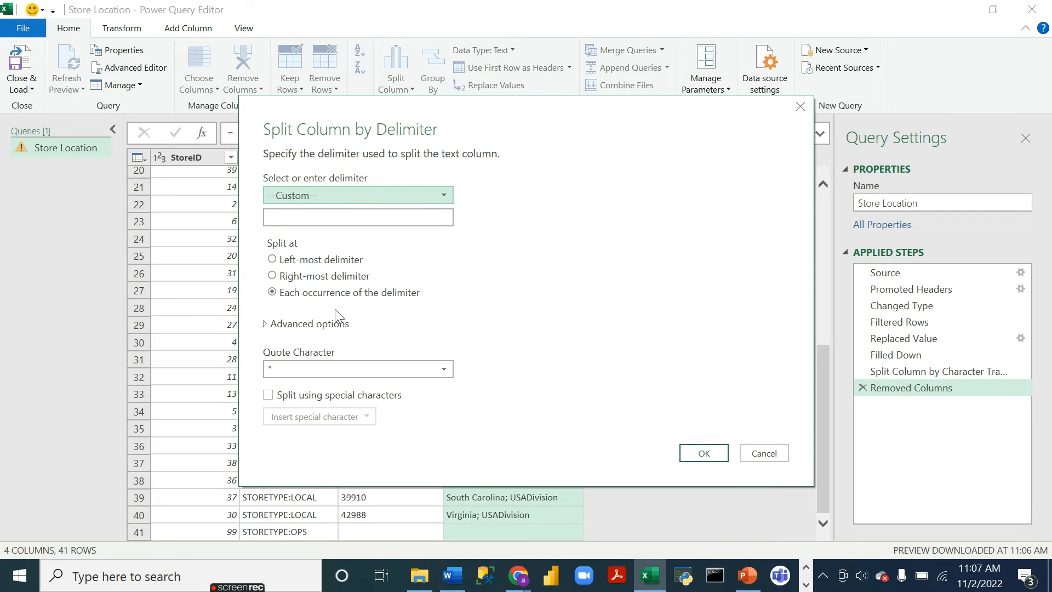
left_click(314, 217)
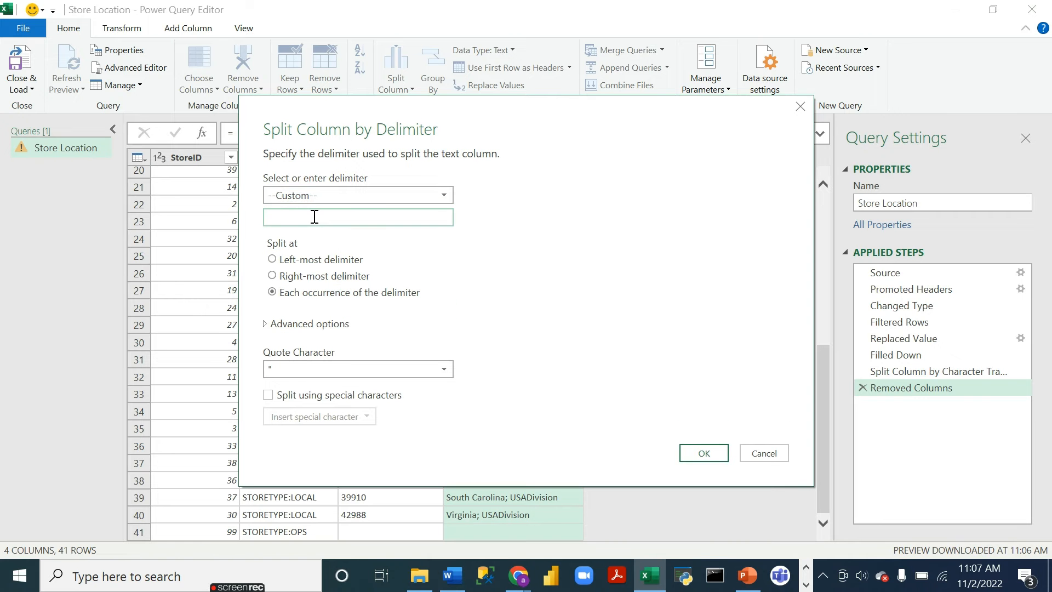
type(";")
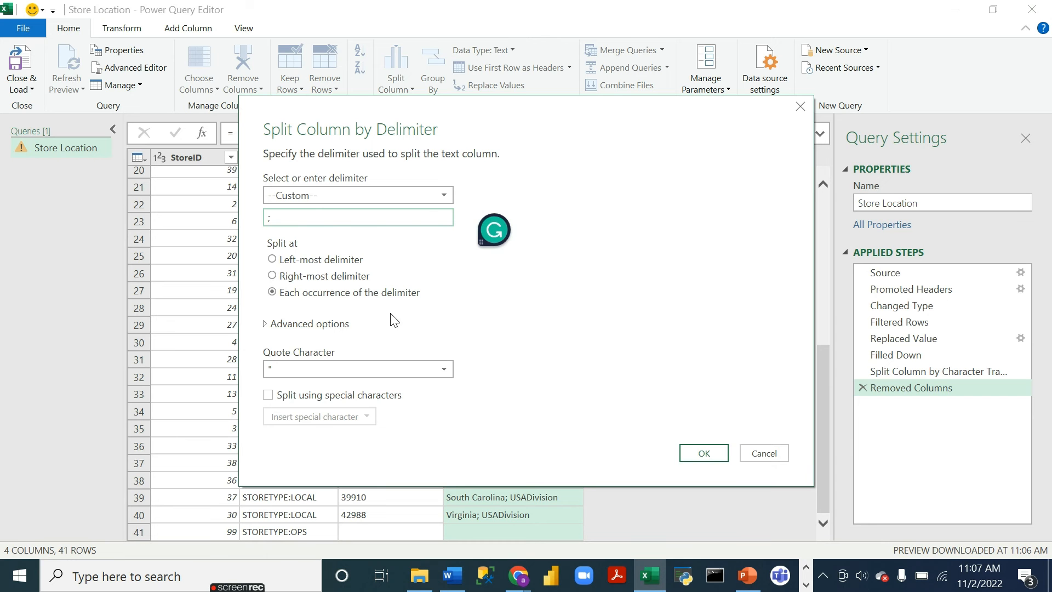
left_click(707, 453)
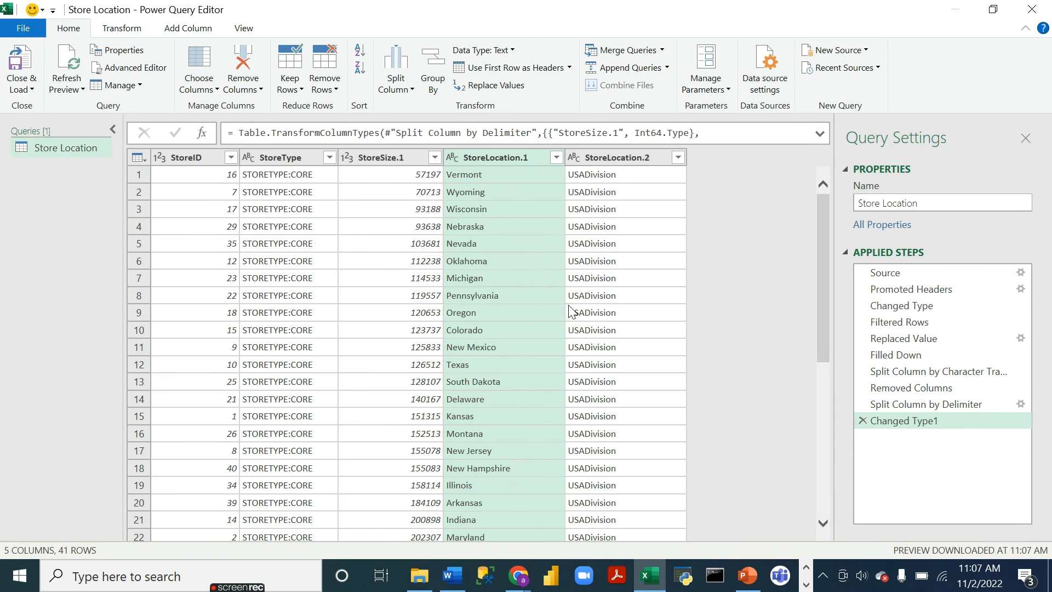
left_click_drag(820, 265, 838, 432)
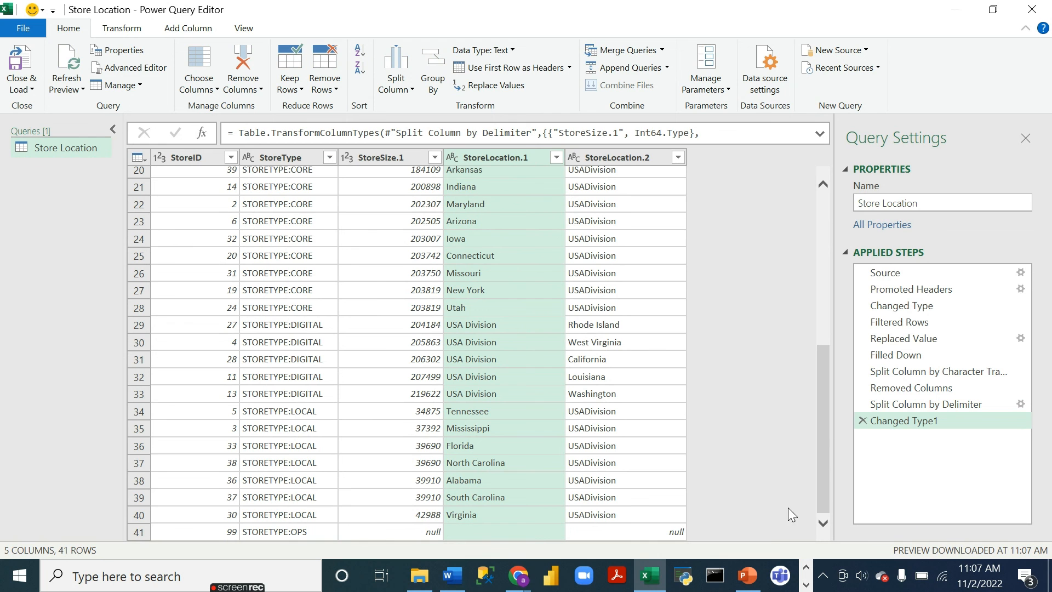
left_click(807, 584)
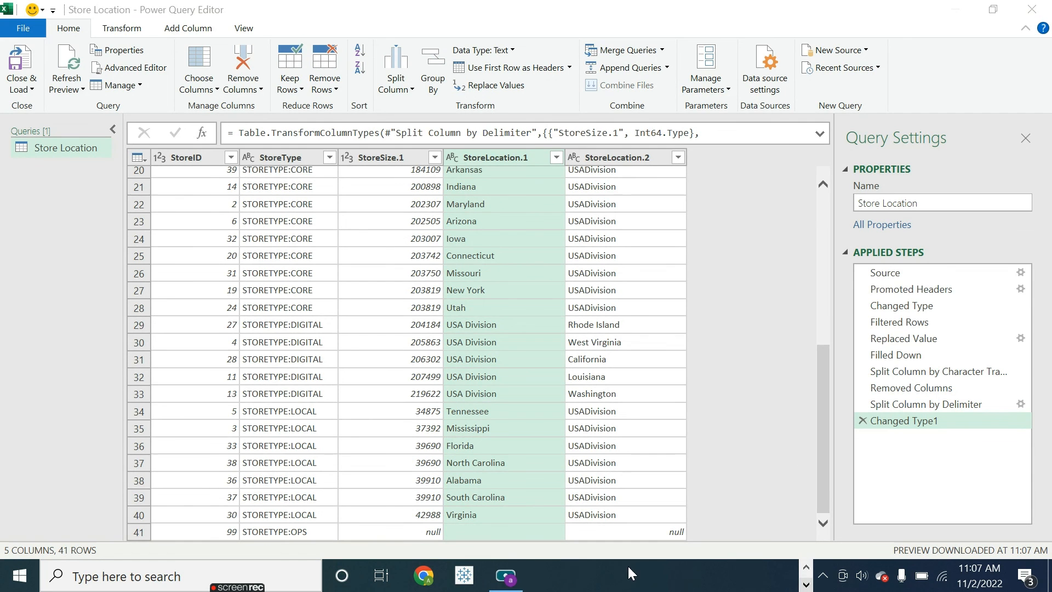